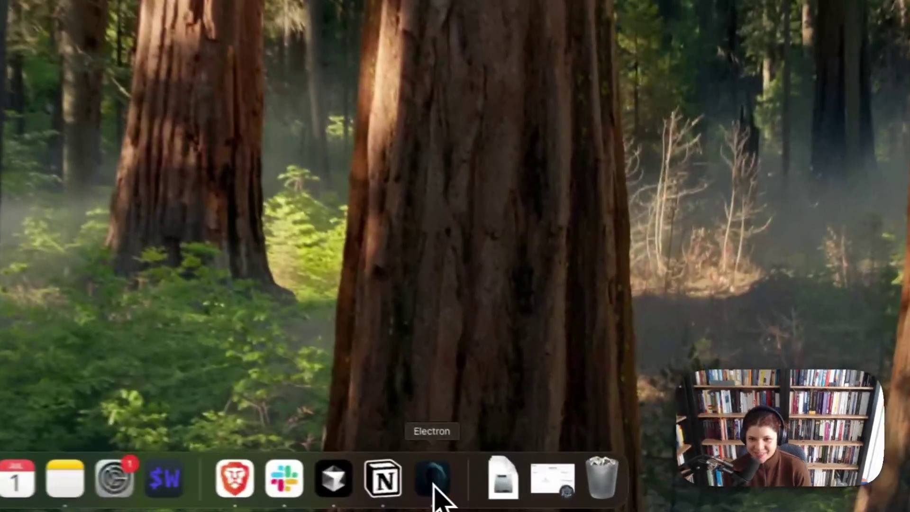
# - Launch the Personyx app and open a persona chat with Solo Founder as the chosen persona
pyautogui.click(544, 495)
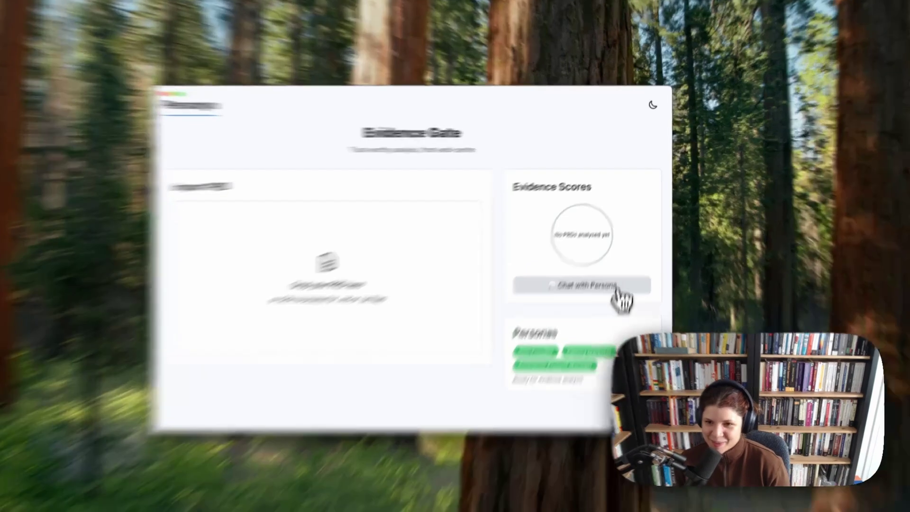
pyautogui.click(623, 261)
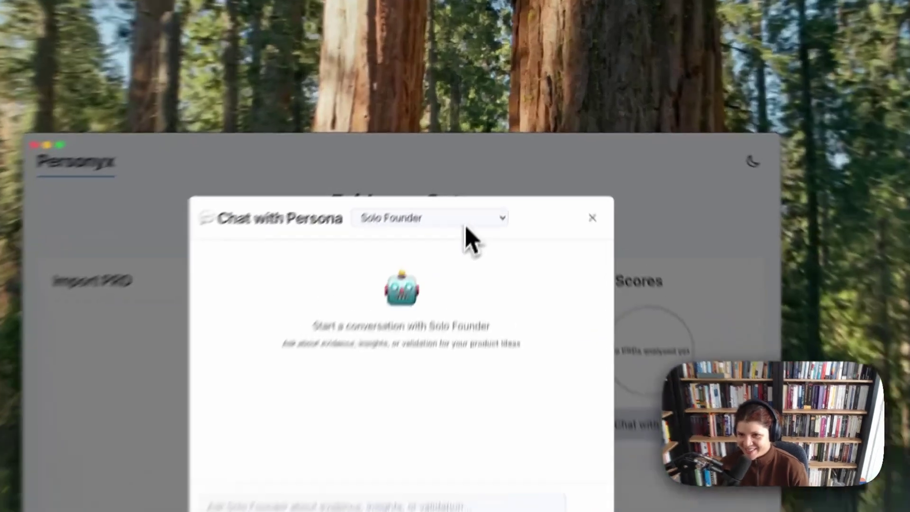
pyautogui.click(490, 144)
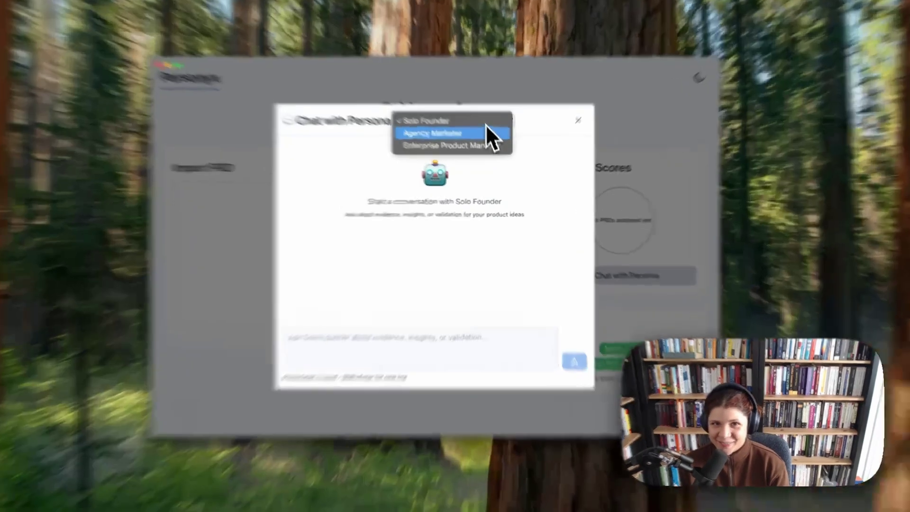
pyautogui.click(493, 144)
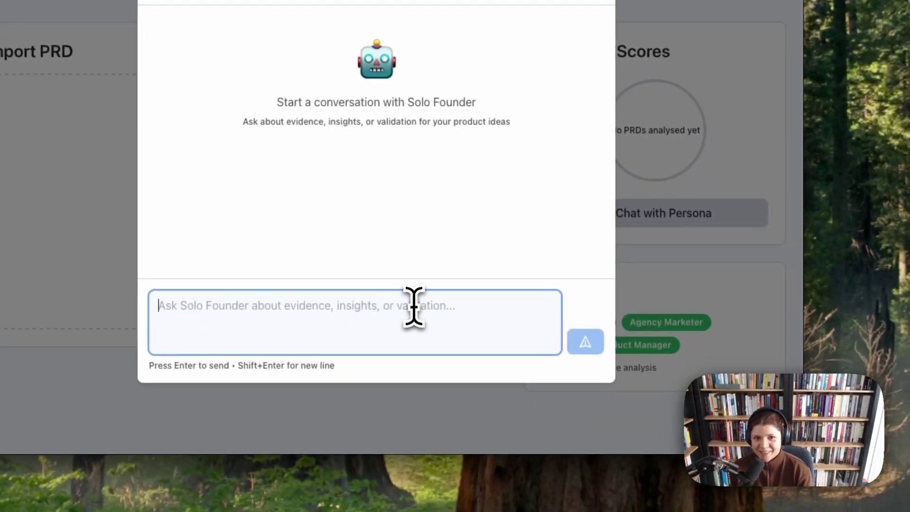
# - Send a message asking for an opinion on Personyx, an app giving PMs and solo founders customer voice to avoid wasting engineering sprints on unwanted features
pyautogui.click(434, 403)
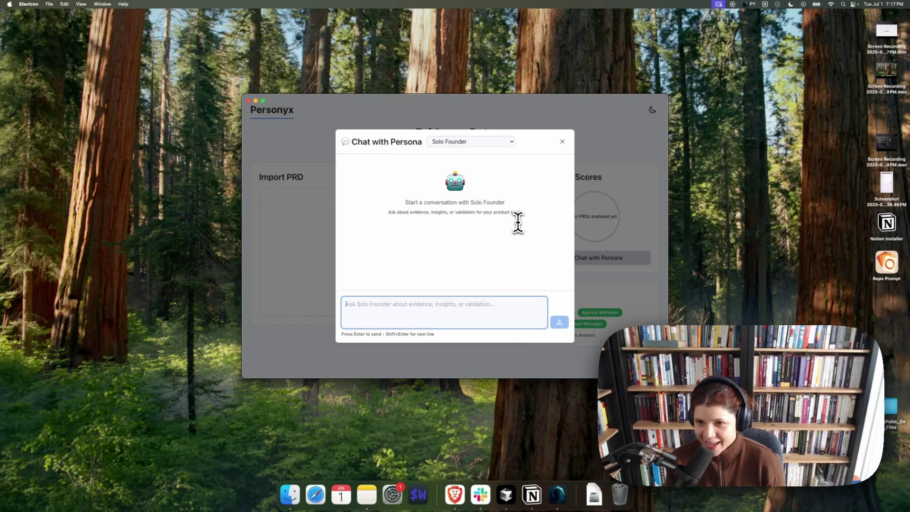
pyautogui.write('Hi ther')
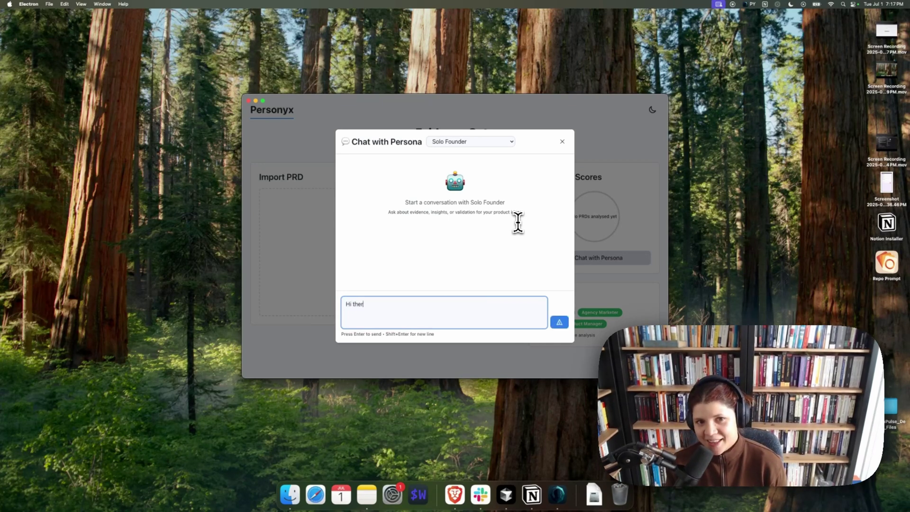
pyautogui.write("e! I'm thinking of creating an app called Personyx that would allow PMs and solo foudne")
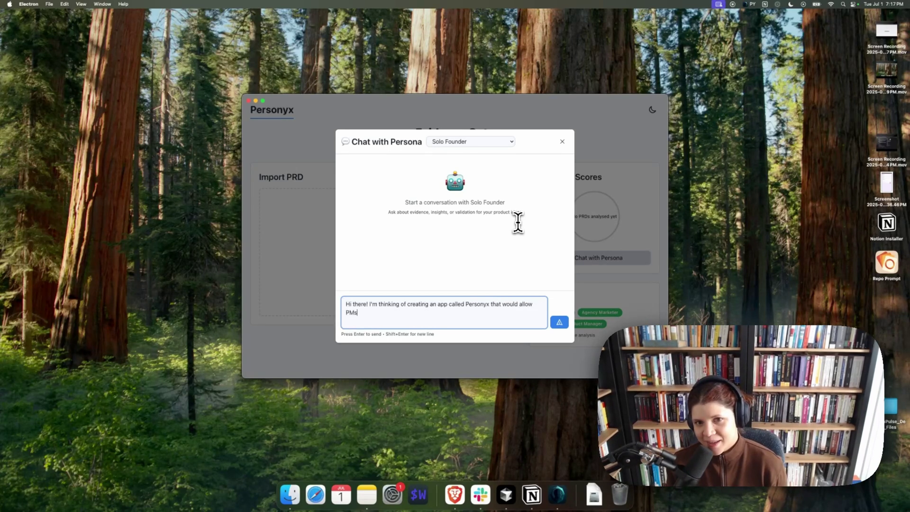
pyautogui.press('BackSpace')
pyautogui.press('BackSpace')
pyautogui.press('BackSpace')
pyautogui.write('nders to get c')
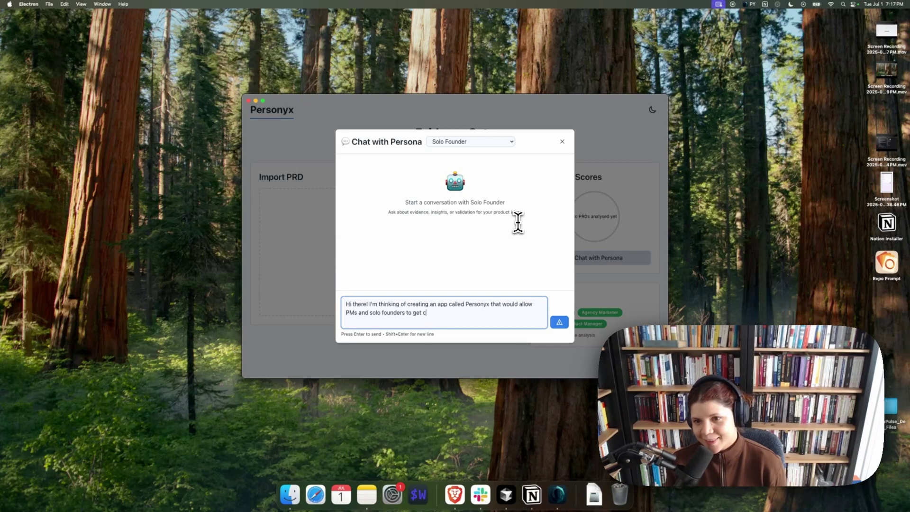
pyautogui.write('ustomer voice and cut th')
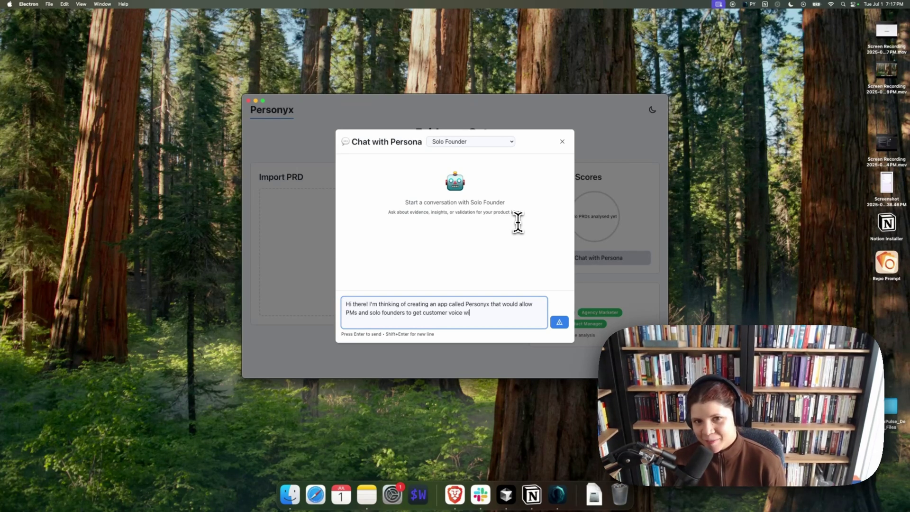
pyautogui.write('rough ')
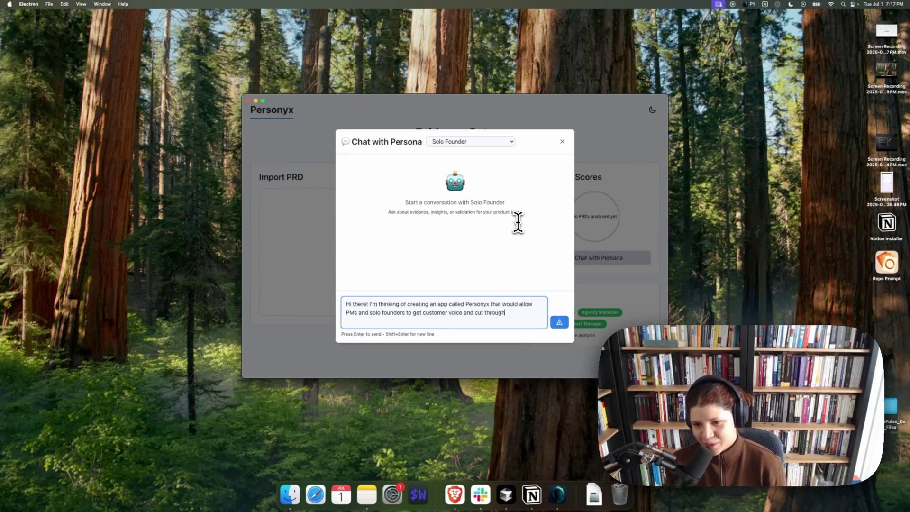
pyautogui.write('wasted ')
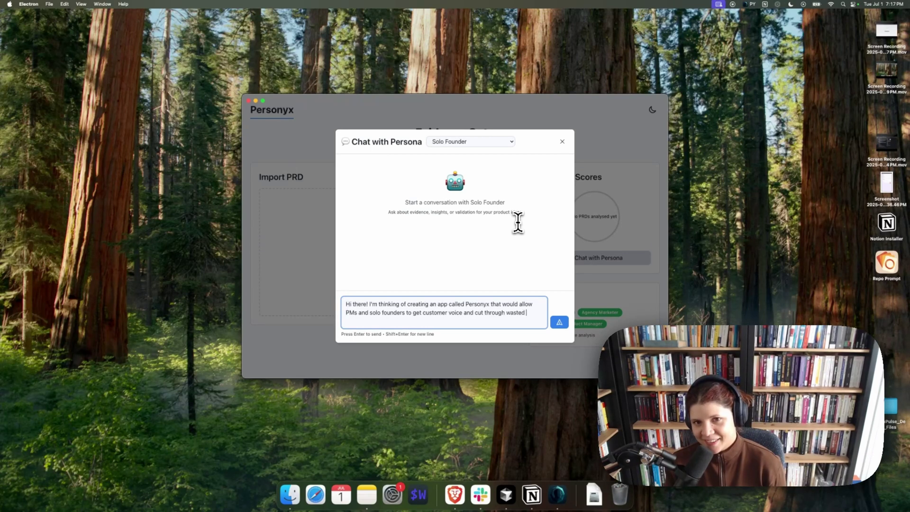
pyautogui.write('engineering sprints ')
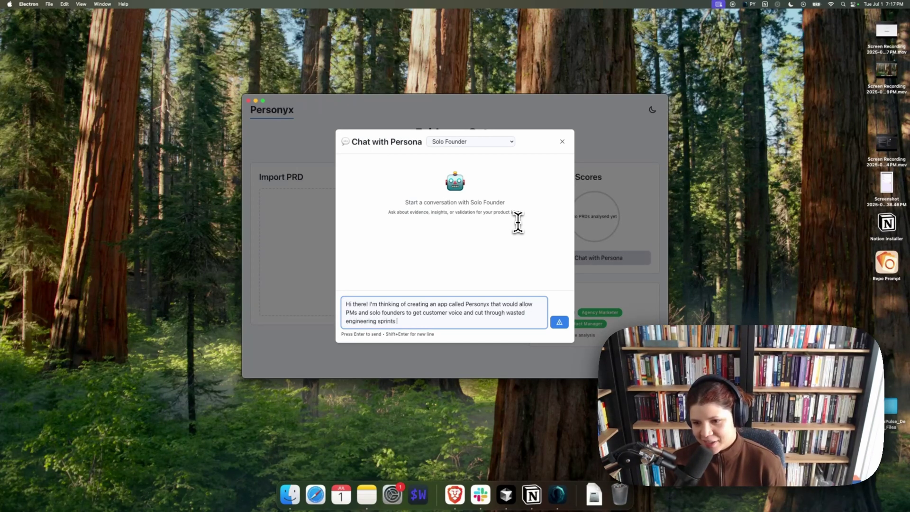
pyautogui.write('with features')
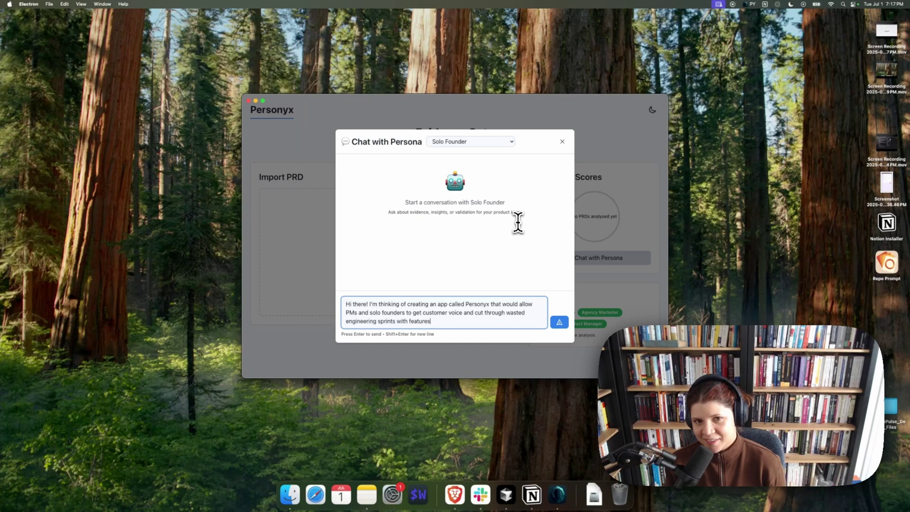
pyautogui.write(' that nobody wants. ')
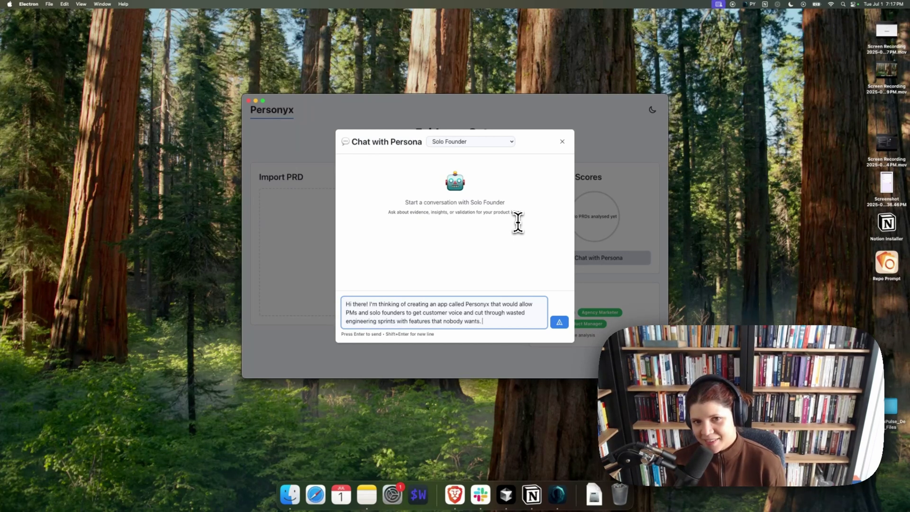
pyautogui.write('What do you t')
pyautogui.write('hink?')
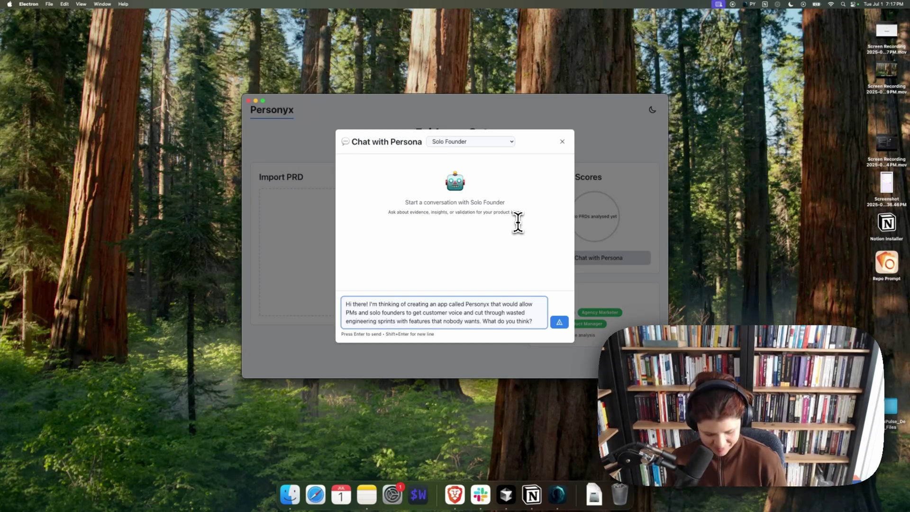
pyautogui.press('Return')
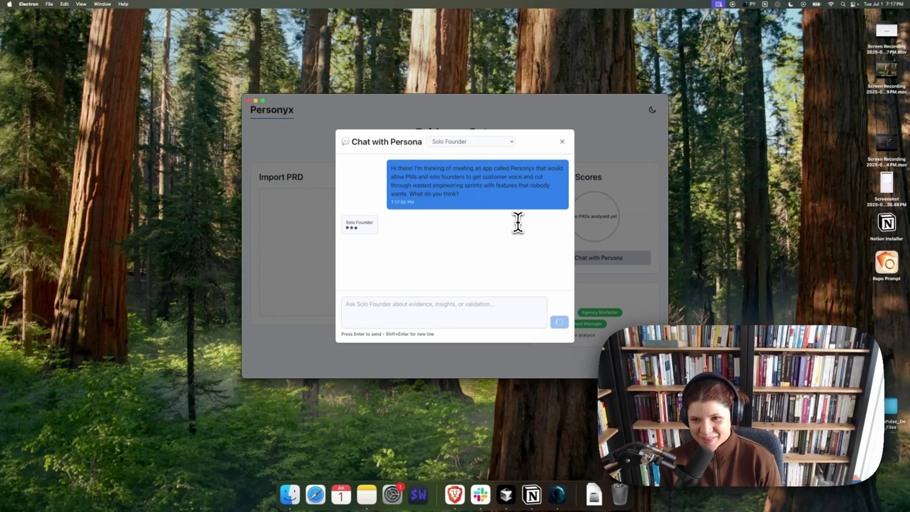
# - Read the Solo Founder's reply from its beginning and close the persona chat
pyautogui.scroll(3, 531, 244)
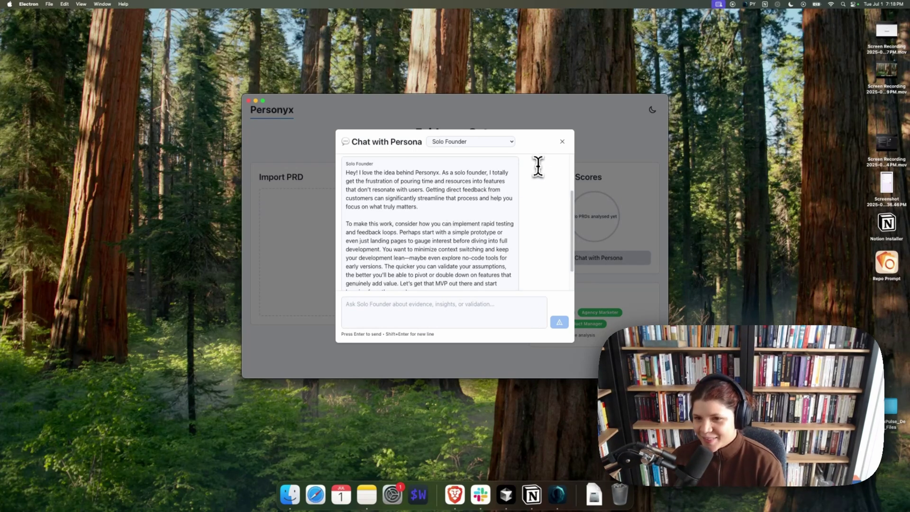
pyautogui.click(563, 142)
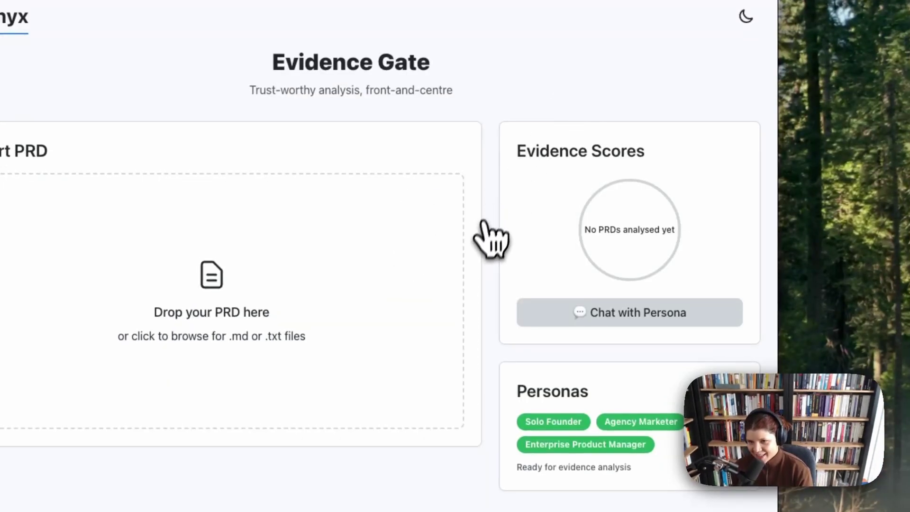
# - Choose sample_prd.md from the files folder for the PRD import, and dismiss the import dialog without importing
pyautogui.click(316, 262)
pyautogui.click(392, 308)
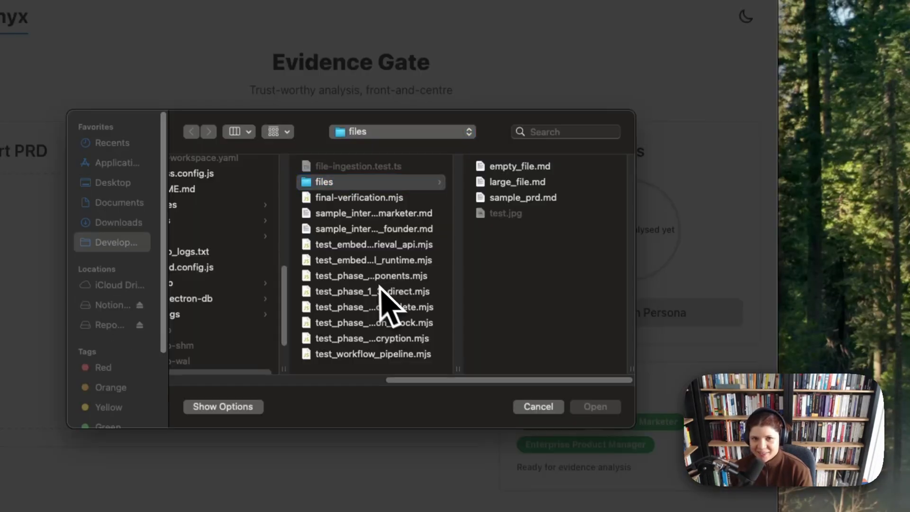
pyautogui.click(524, 198)
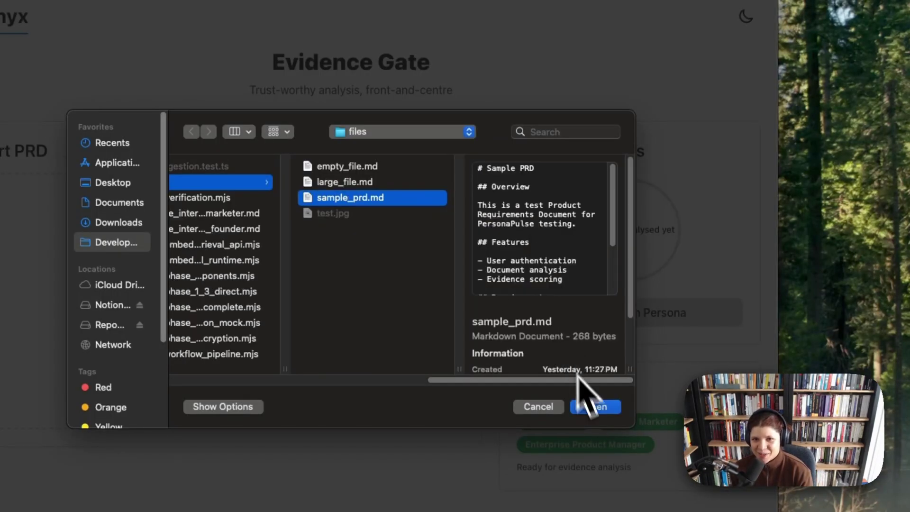
pyautogui.click(598, 408)
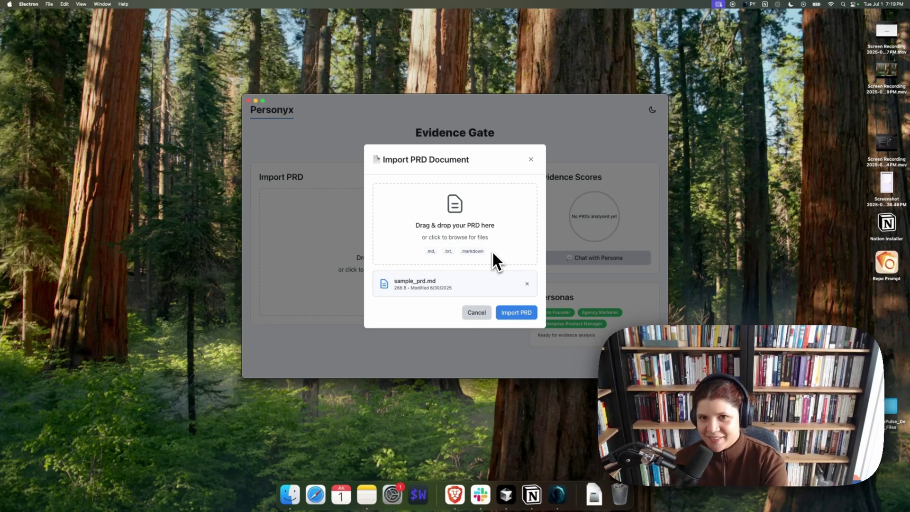
pyautogui.click(530, 159)
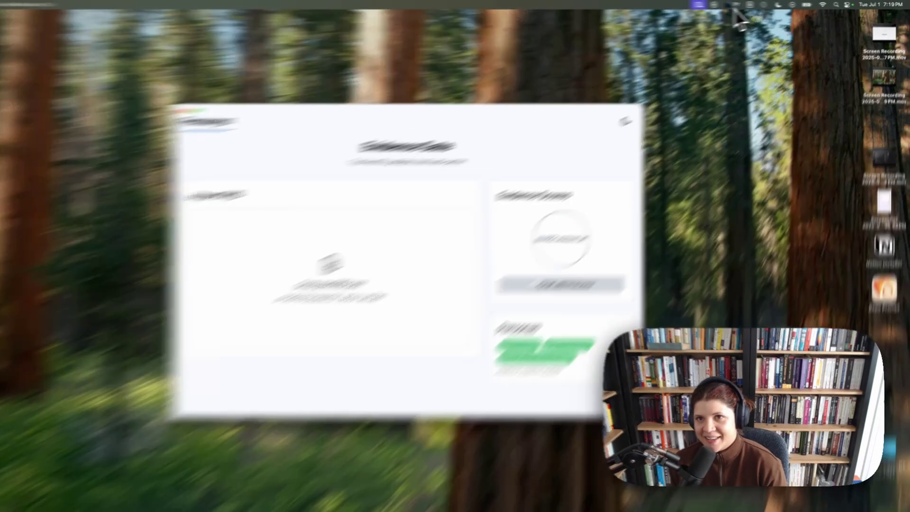
# - Bring up the standalone Select PRD File window and close it without choosing a file
pyautogui.click(751, 4)
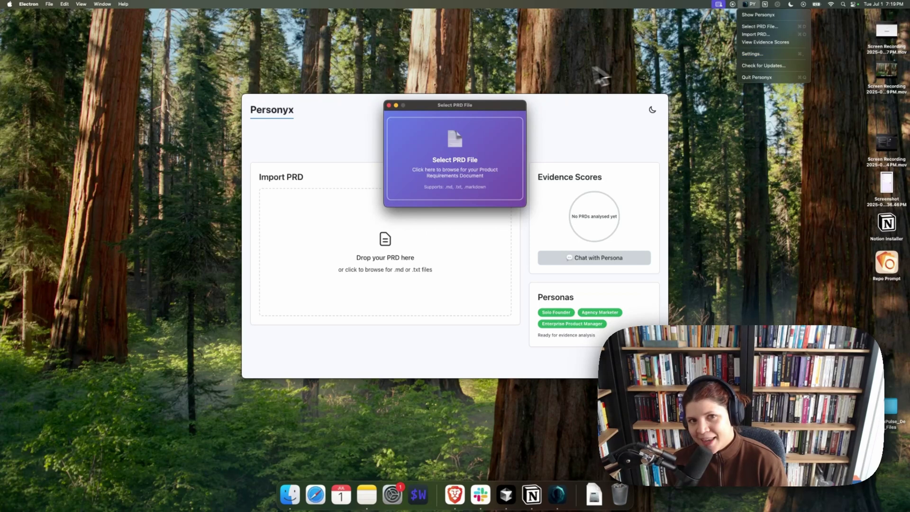
pyautogui.click(390, 107)
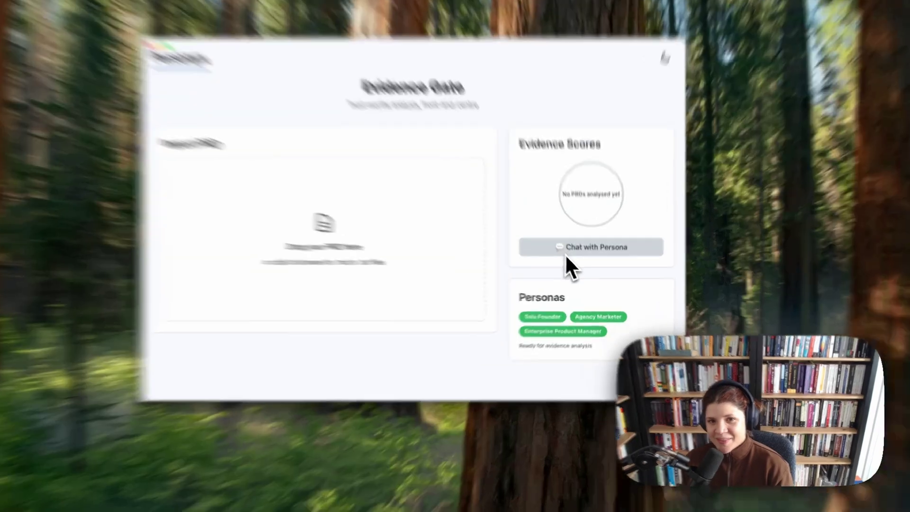
# - Open a new persona chat with the Solo Founder
pyautogui.click(565, 256)
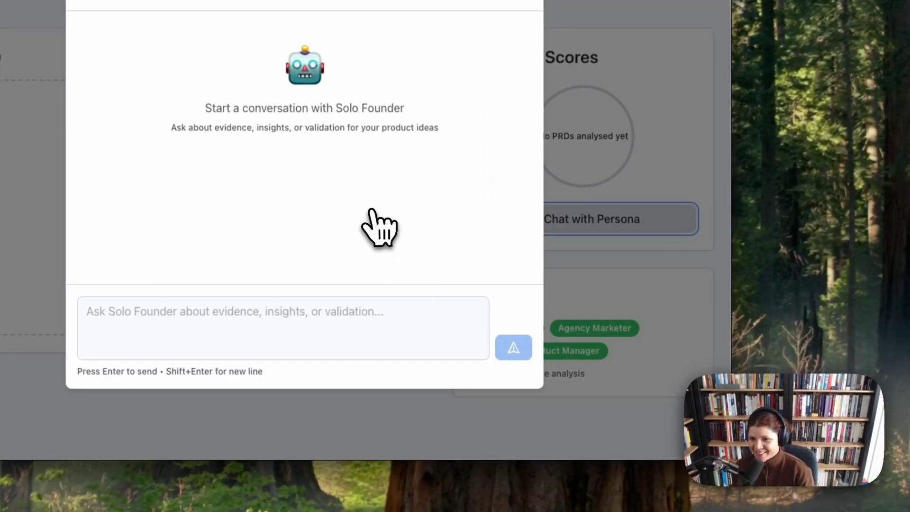